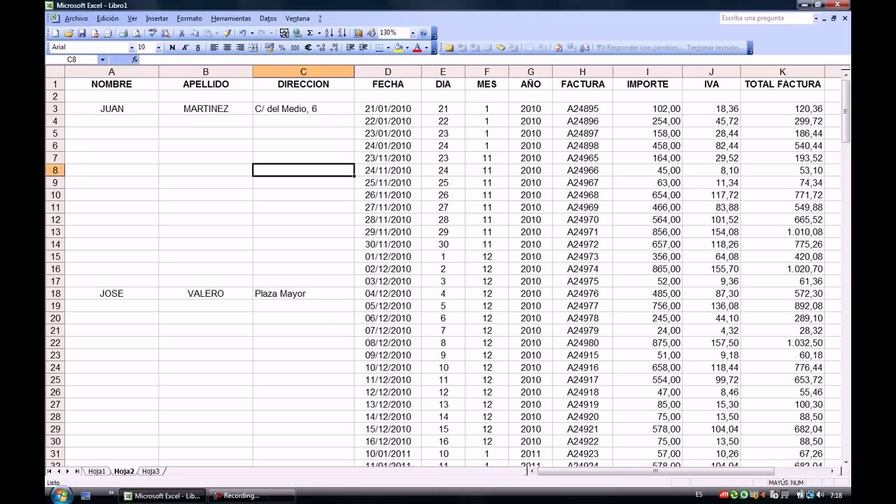
# Point out the blank APELLIDO cell and select the NOMBRE, APELLIDO and DIRECCION columns.
pyautogui.click(205, 219)
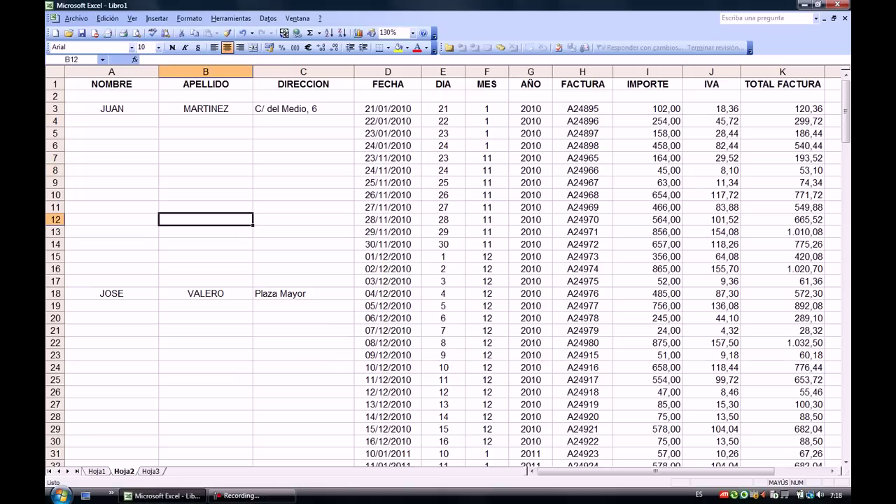
pyautogui.click(111, 72)
pyautogui.click(205, 72)
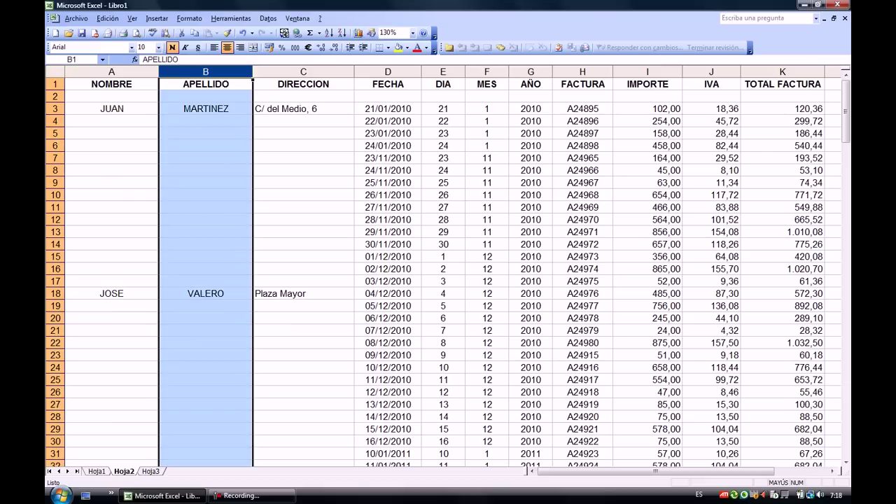
pyautogui.click(303, 71)
# Highlight the FECHA, DIA, MES, AÑO, FACTURA, IMPORTE, IVA and TOTAL FACTURA values, then deselect.
pyautogui.moveTo(388, 109); pyautogui.dragTo(388, 281)
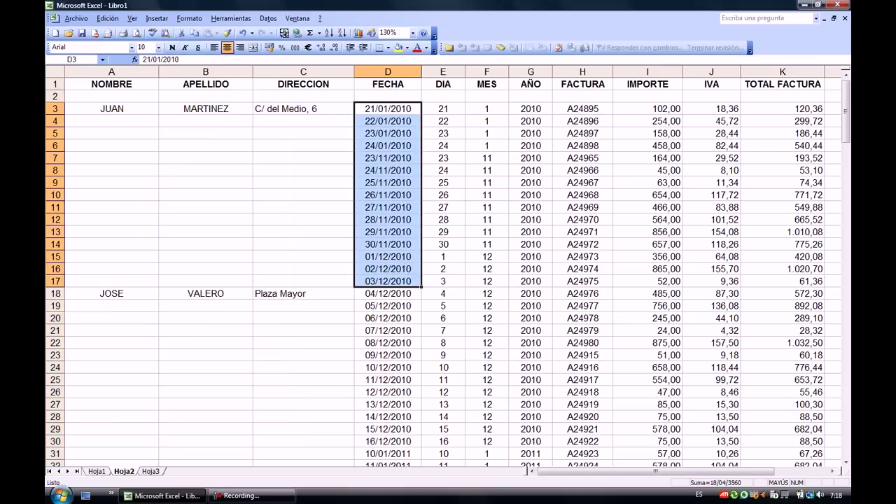
pyautogui.moveTo(388, 109); pyautogui.dragTo(388, 256)
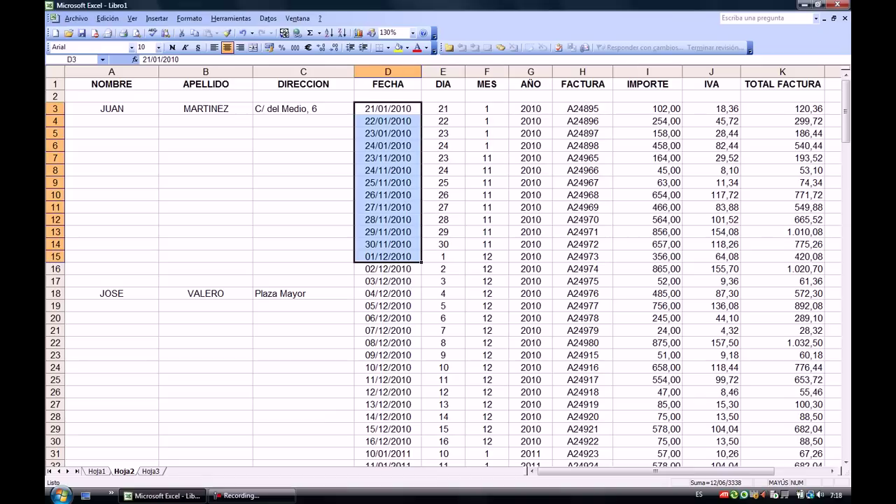
pyautogui.moveTo(443, 108); pyautogui.dragTo(444, 256)
pyautogui.moveTo(486, 120); pyautogui.dragTo(486, 256)
pyautogui.moveTo(531, 121); pyautogui.dragTo(531, 219)
pyautogui.moveTo(581, 121); pyautogui.dragTo(581, 244)
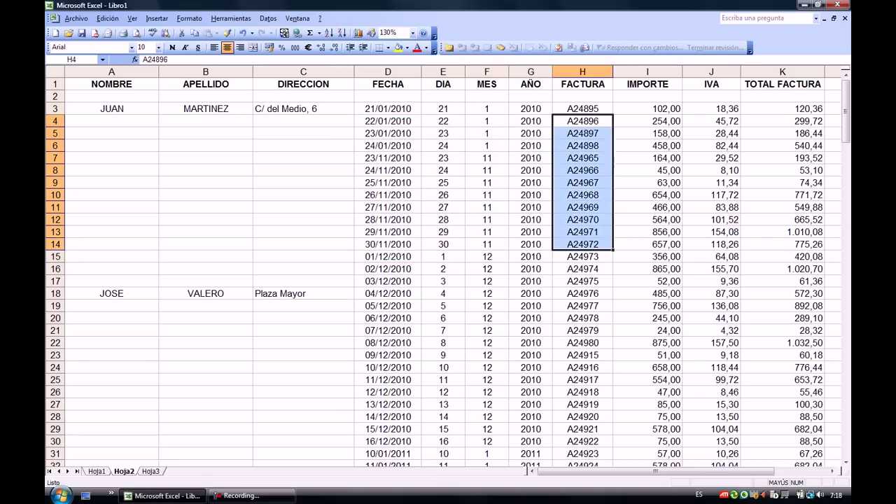
pyautogui.moveTo(647, 120); pyautogui.dragTo(647, 256)
pyautogui.moveTo(712, 120); pyautogui.dragTo(712, 256)
pyautogui.moveTo(782, 120); pyautogui.dragTo(783, 256)
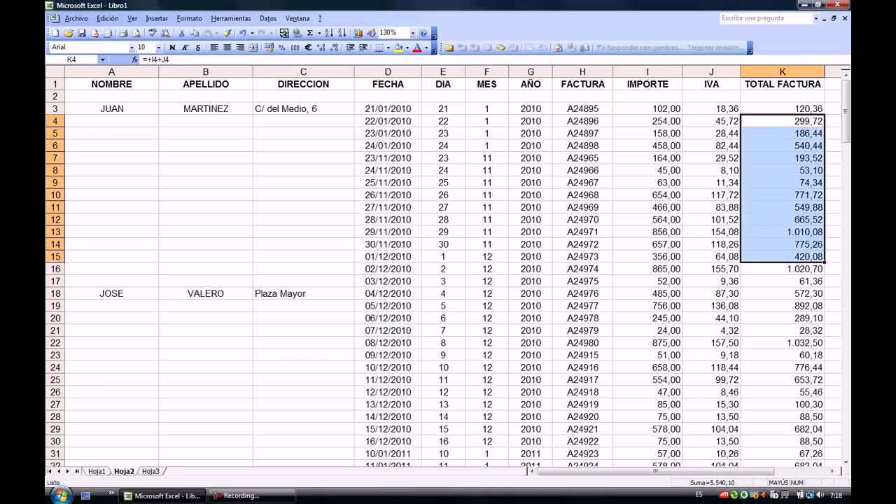
pyautogui.click(206, 157)
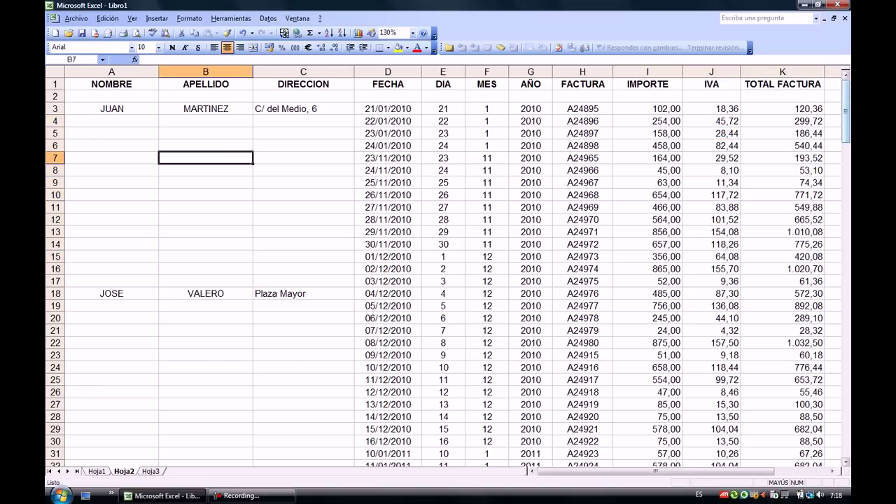
# Scroll through the invoice list, then step through the blank name cells in rows 4 to 8.
pyautogui.scroll(-2, 448, 273)
pyautogui.scroll(-1, 448, 273)
pyautogui.scroll(-2, 448, 273)
pyautogui.scroll(-2, 448, 274)
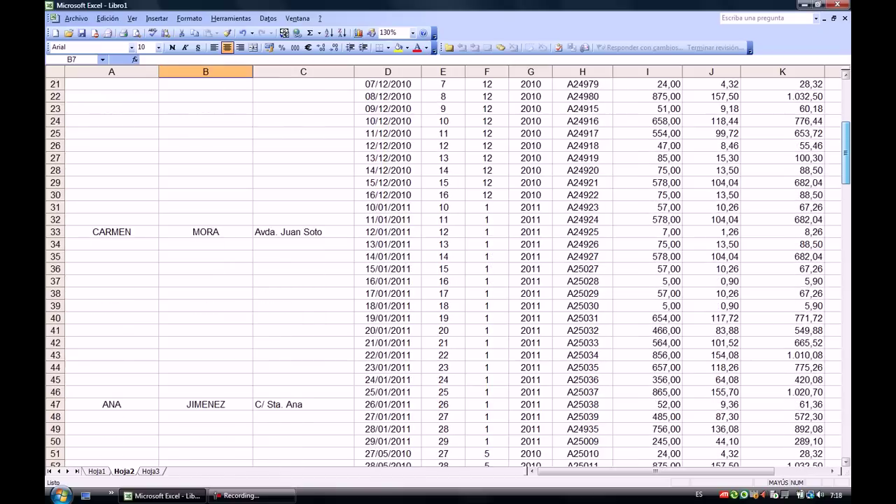
pyautogui.scroll(-3, 448, 273)
pyautogui.scroll(-2, 448, 273)
pyautogui.scroll(-2, 448, 273)
pyautogui.scroll(-2, 448, 273)
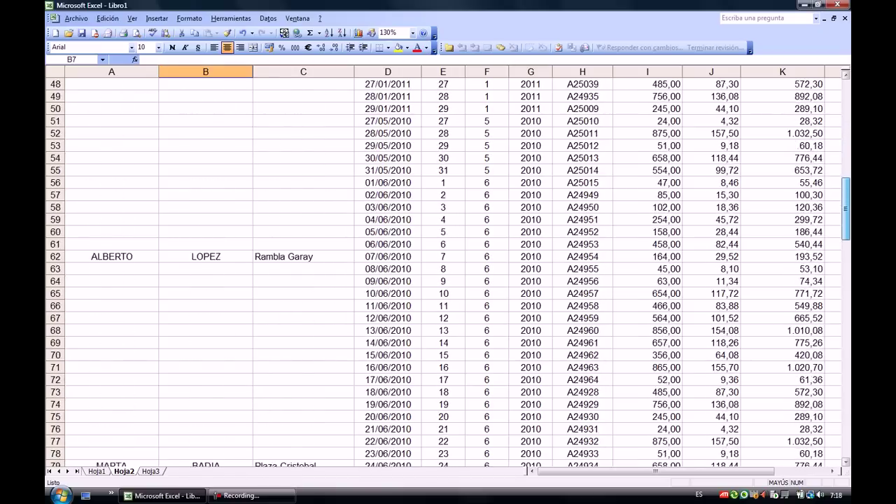
pyautogui.scroll(-3, 448, 273)
pyautogui.scroll(-2, 448, 273)
pyautogui.scroll(-3, 448, 274)
pyautogui.scroll(-3, 449, 273)
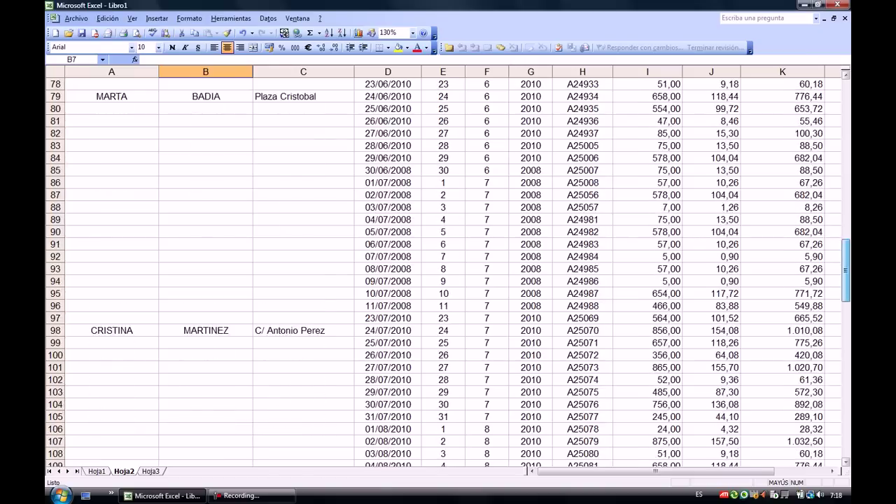
pyautogui.scroll(-3, 448, 273)
pyautogui.scroll(-2, 448, 273)
pyautogui.scroll(-3, 448, 273)
pyautogui.scroll(-2, 448, 273)
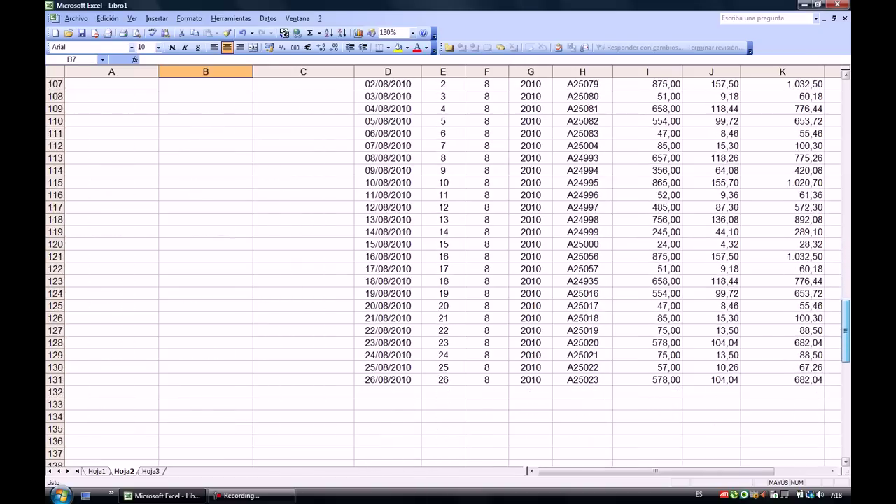
pyautogui.scroll(11, 449, 273)
pyautogui.scroll(15, 448, 274)
pyautogui.scroll(10, 448, 273)
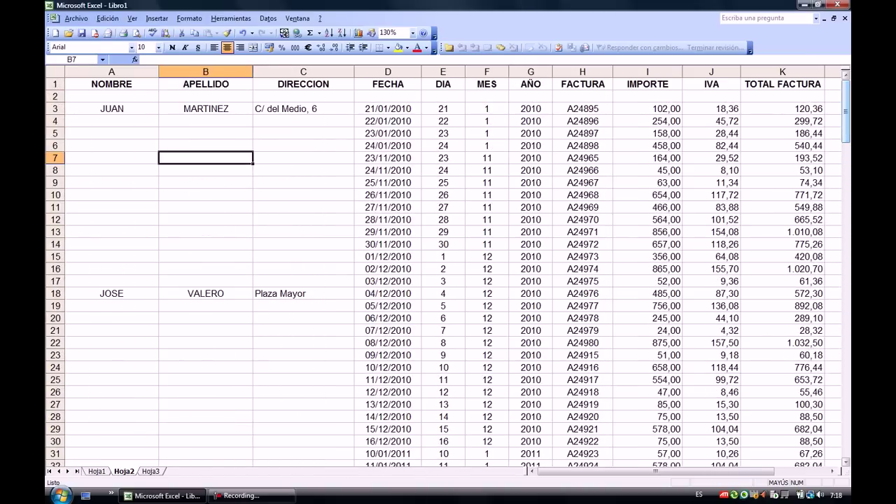
pyautogui.click(111, 120)
pyautogui.press('Right')
pyautogui.press('Right')
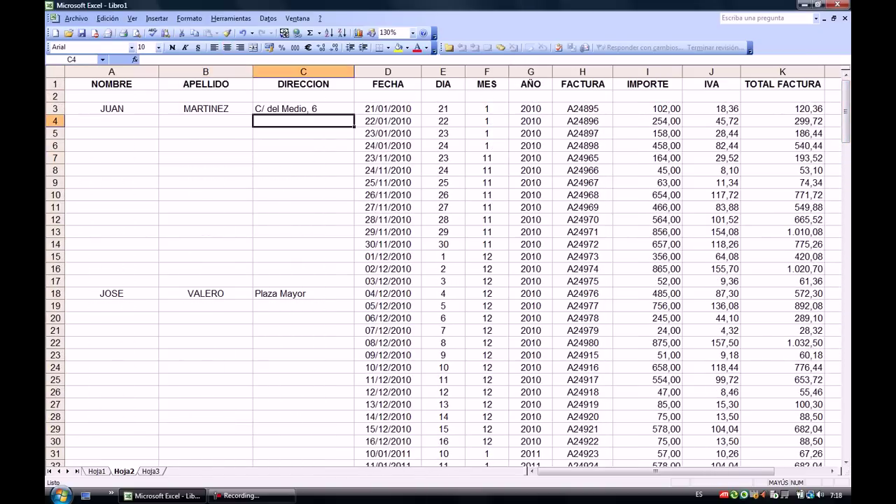
pyautogui.press('Down')
pyautogui.press('Left')
pyautogui.press('Left')
pyautogui.press('Down')
pyautogui.press('Right')
pyautogui.press('Right')
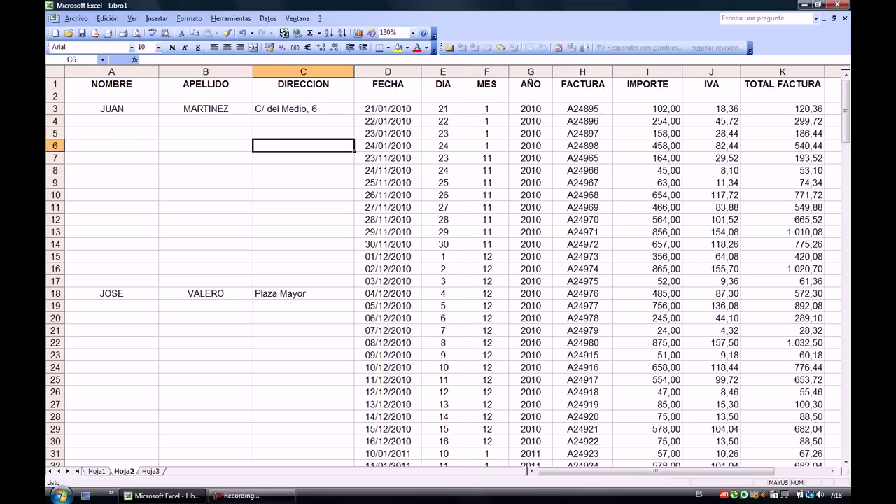
pyautogui.press('Down')
pyautogui.press('Left')
pyautogui.press('Left')
pyautogui.press('Down')
pyautogui.press('Right')
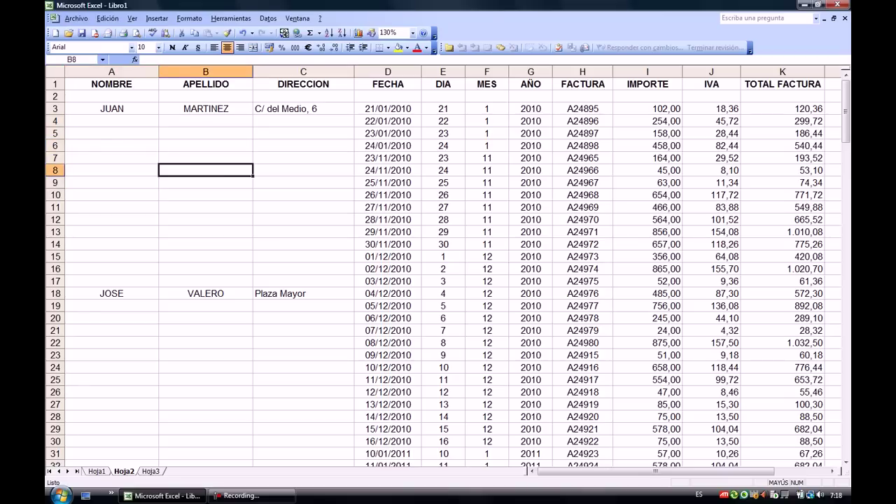
pyautogui.click(111, 121)
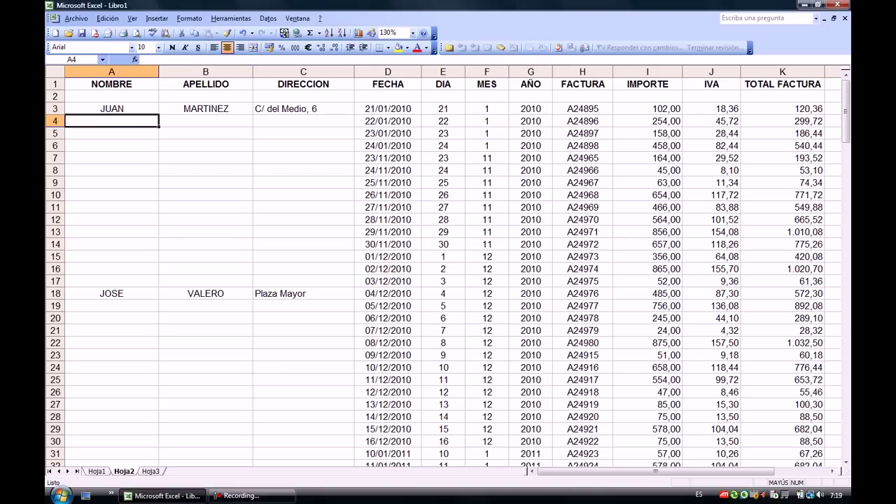
pyautogui.write('JUAN')
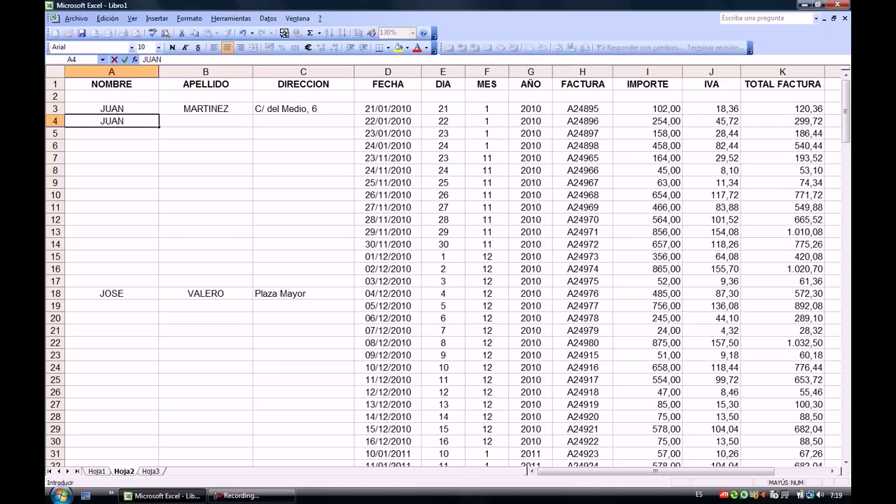
pyautogui.press('Tab')
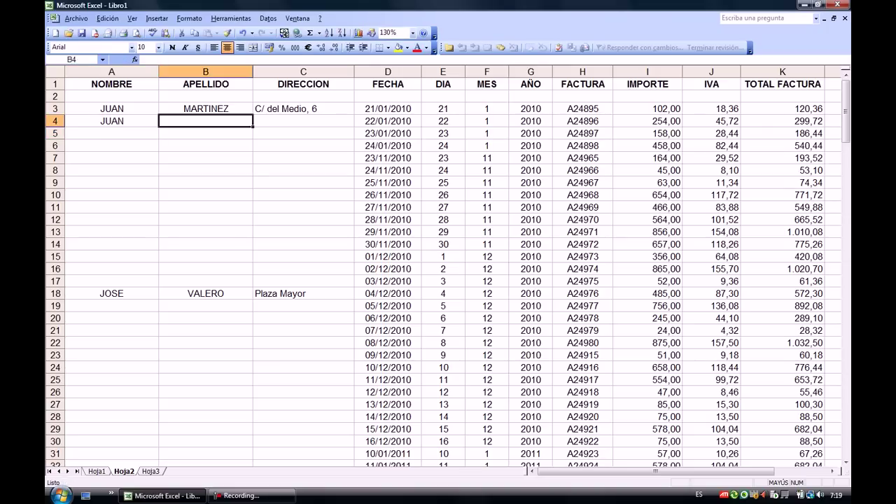
pyautogui.write('MARTIN')
pyautogui.press('Return')
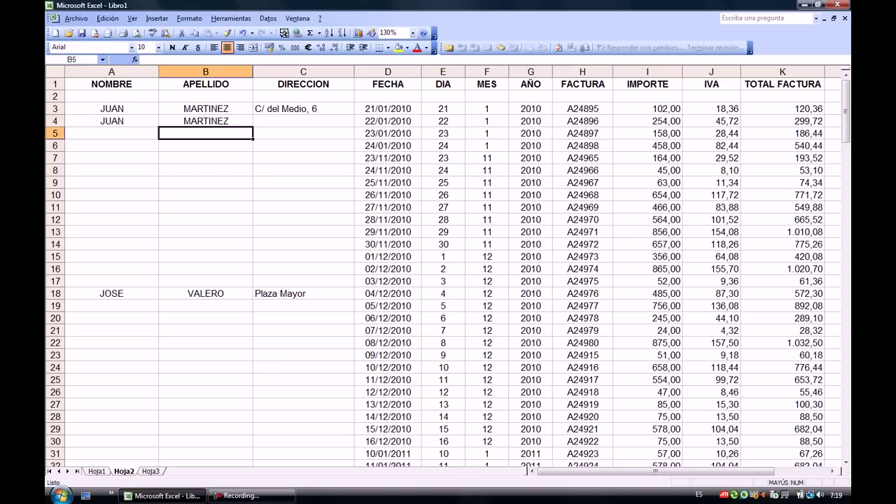
pyautogui.press('Up')
pyautogui.press('Right')
pyautogui.write('C+')
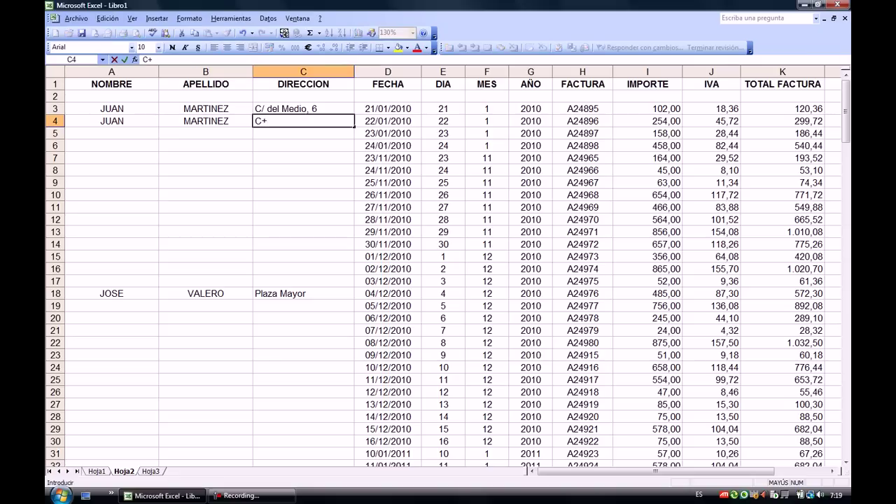
pyautogui.press('BackSpace')
pyautogui.press('capslock')
pyautogui.write('/ del Medio, 6')
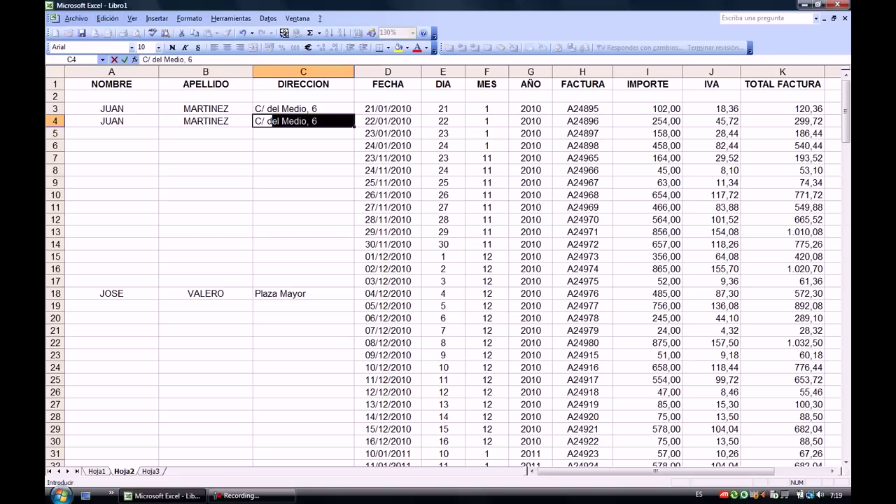
pyautogui.press('Return')
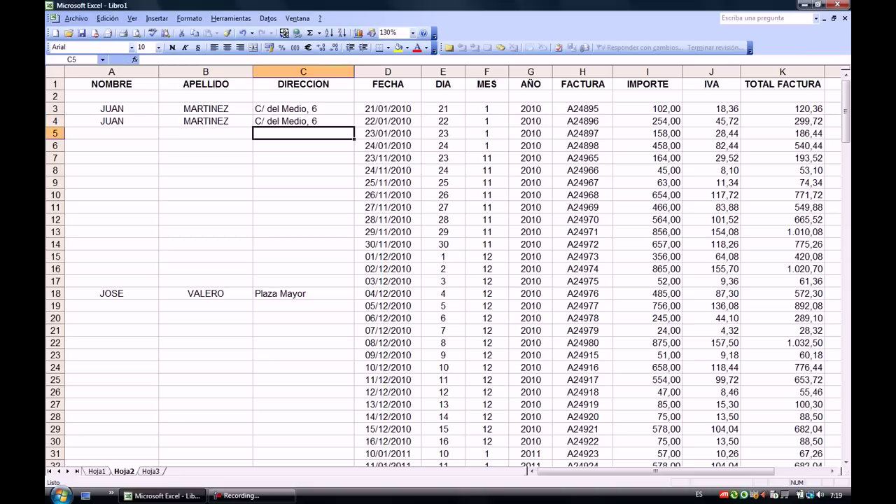
# Put formulas =A4, =B4 and =C4 in A5, B5 and C5.
pyautogui.press('Left')
pyautogui.press('Left')
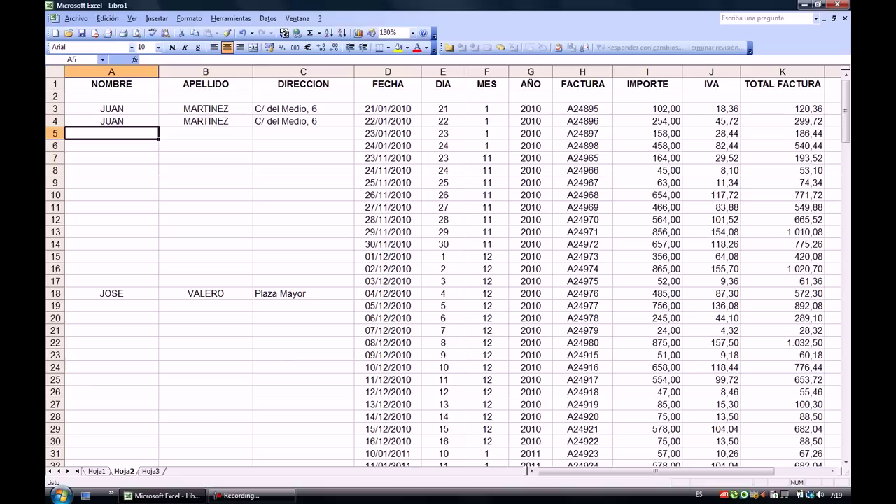
pyautogui.write('=')
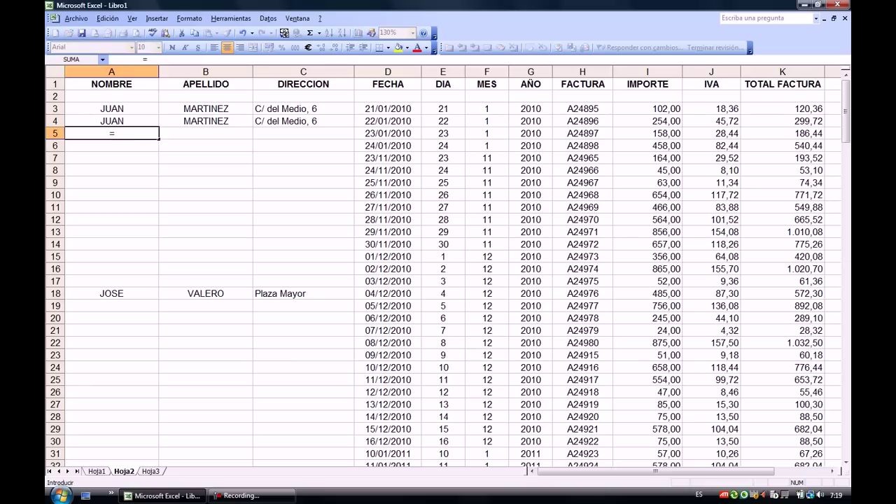
pyautogui.press('Up')
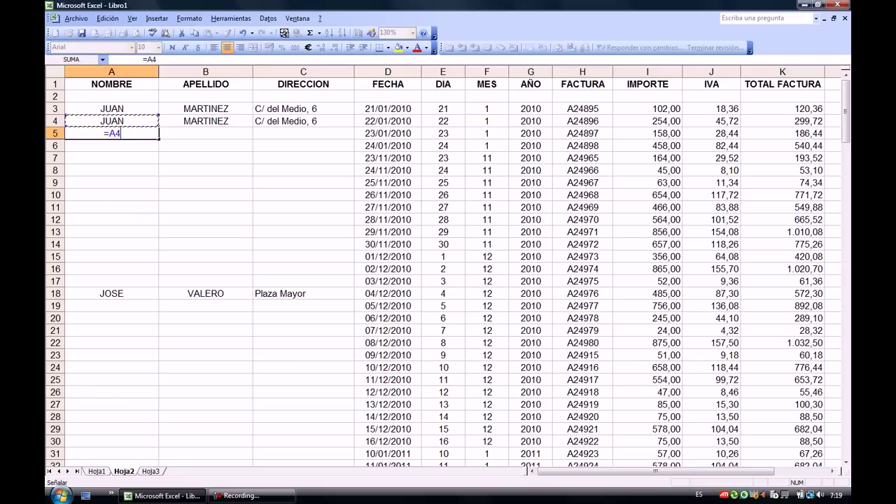
pyautogui.hotkey('ctrl', 'Return')
pyautogui.press('Right')
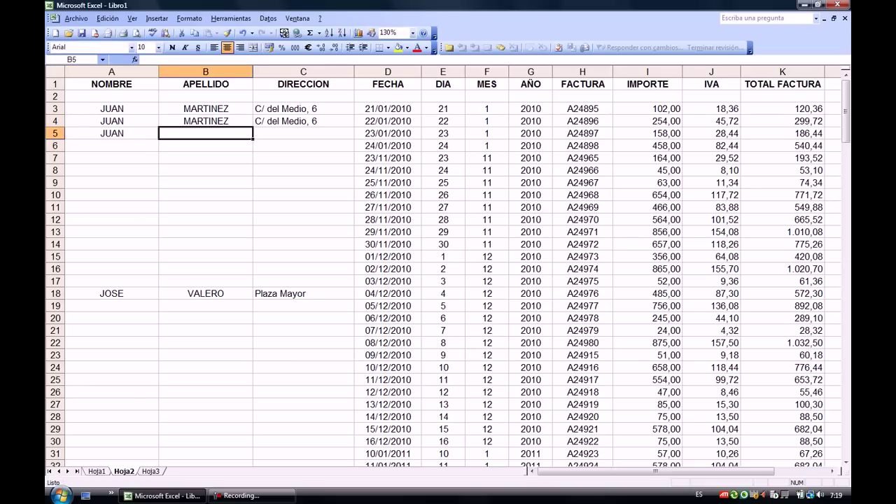
pyautogui.write('=')
pyautogui.press('Up')
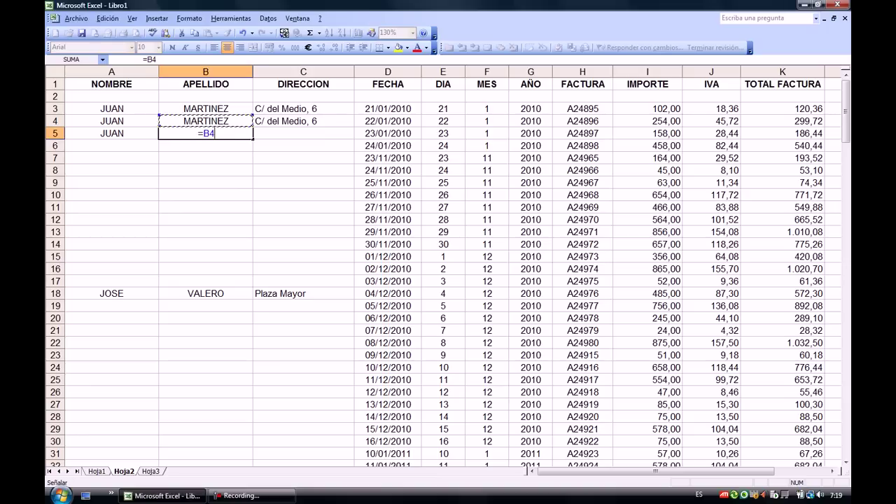
pyautogui.hotkey('ctrl', 'Return')
pyautogui.press('Right')
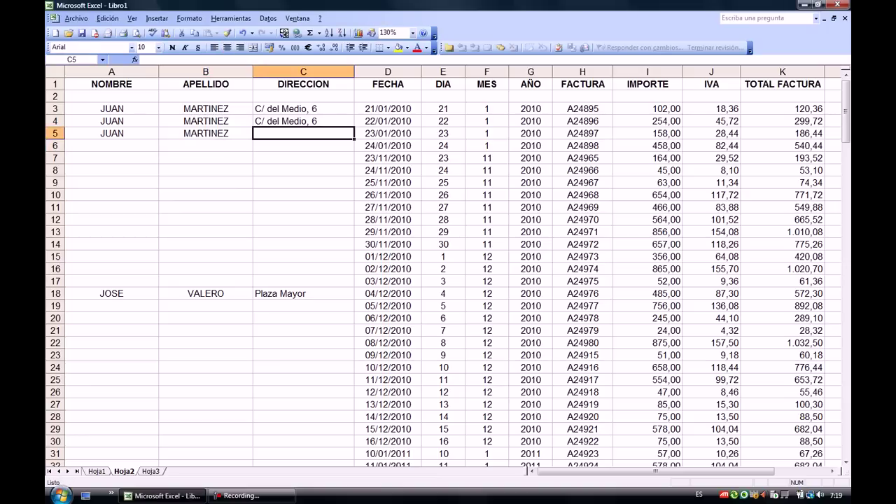
pyautogui.write('=')
pyautogui.press('Up')
pyautogui.press('Return')
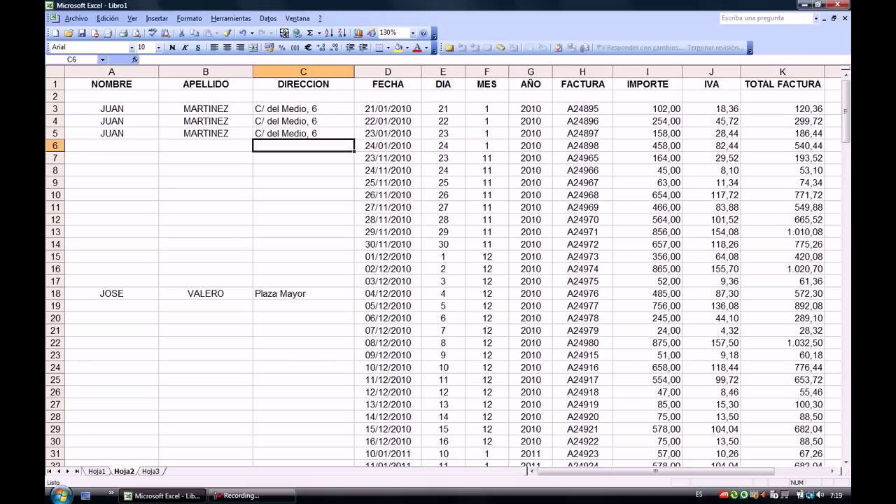
# Clear the trial entries in A4:C5.
pyautogui.moveTo(111, 120); pyautogui.dragTo(303, 133)
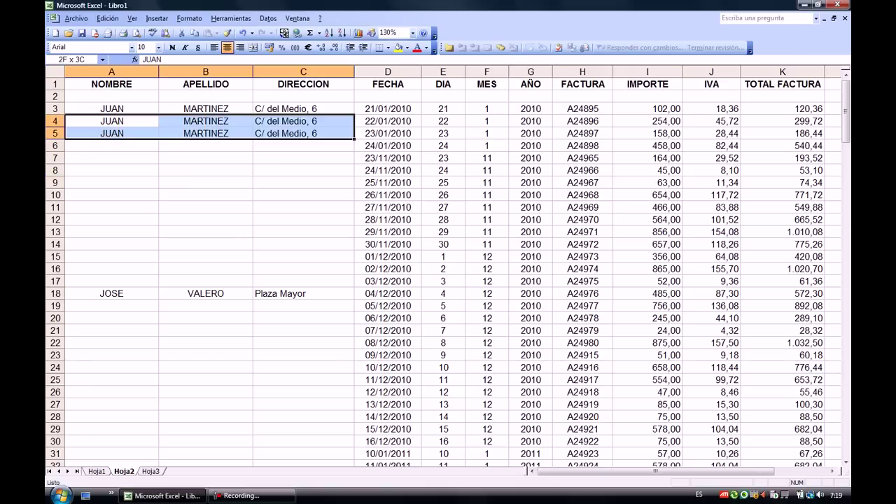
pyautogui.press('Delete')
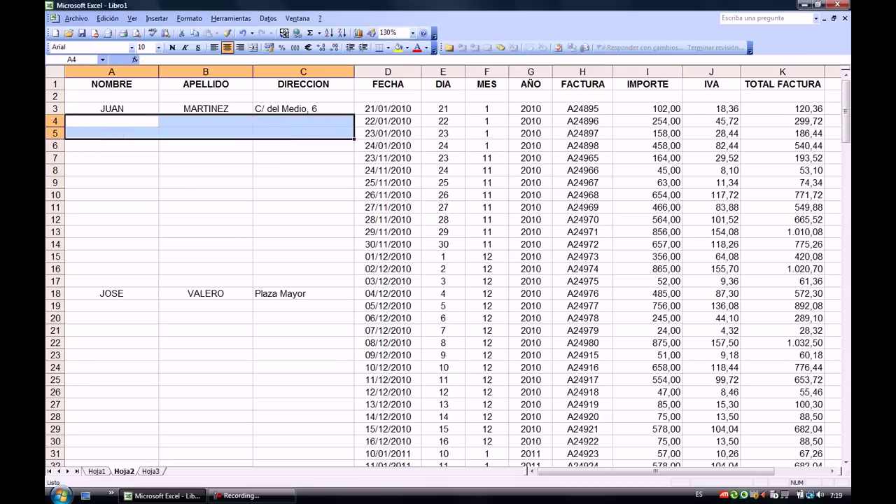
pyautogui.click(206, 219)
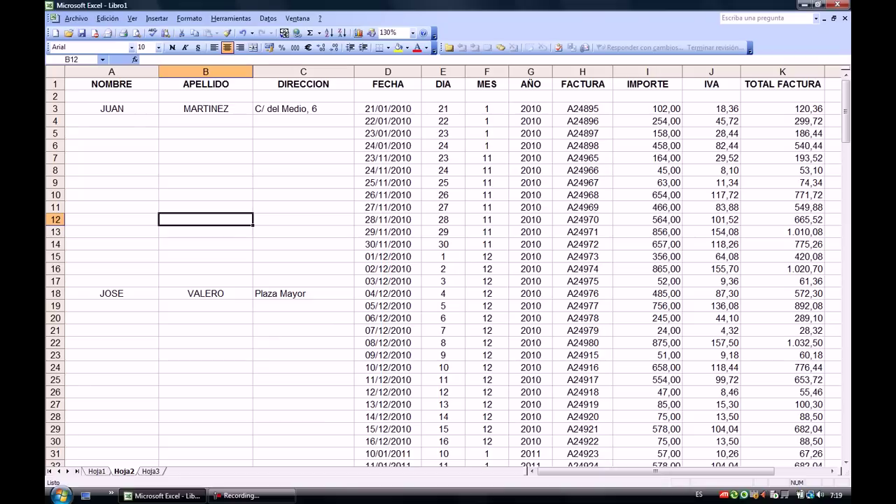
# Select the name and address range A3:C131 and bring up Go To (F5).
pyautogui.click(112, 108)
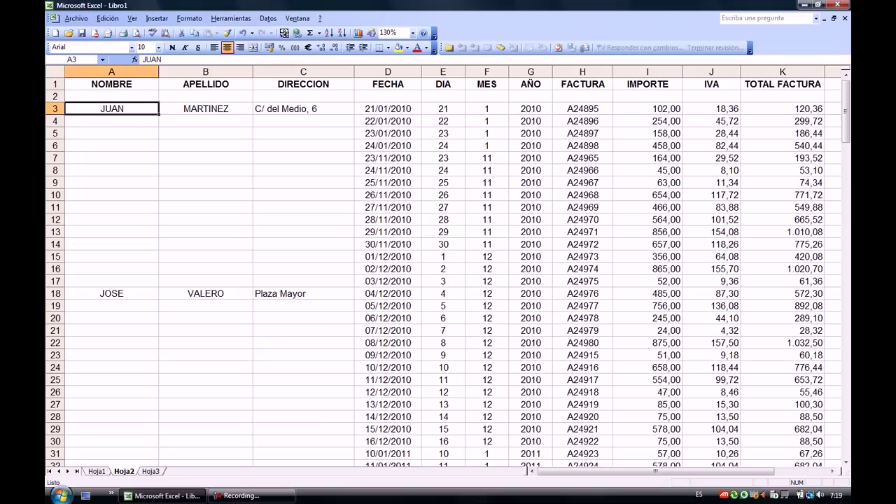
pyautogui.moveTo(112, 108)
pyautogui.mouseDown()
pyautogui.moveTo(308, 441)
pyautogui.moveTo(350, 464)
pyautogui.moveTo(354, 176)
pyautogui.mouseUp()
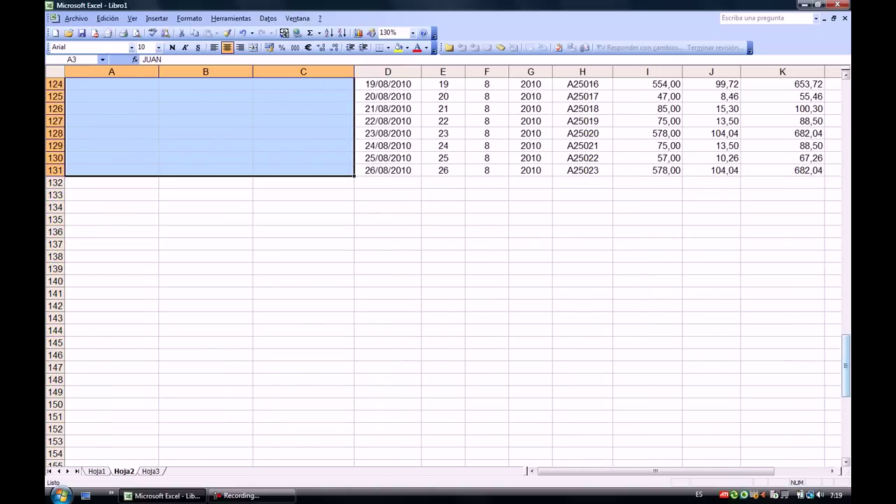
pyautogui.scroll(20, 448, 273)
pyautogui.scroll(20, 448, 273)
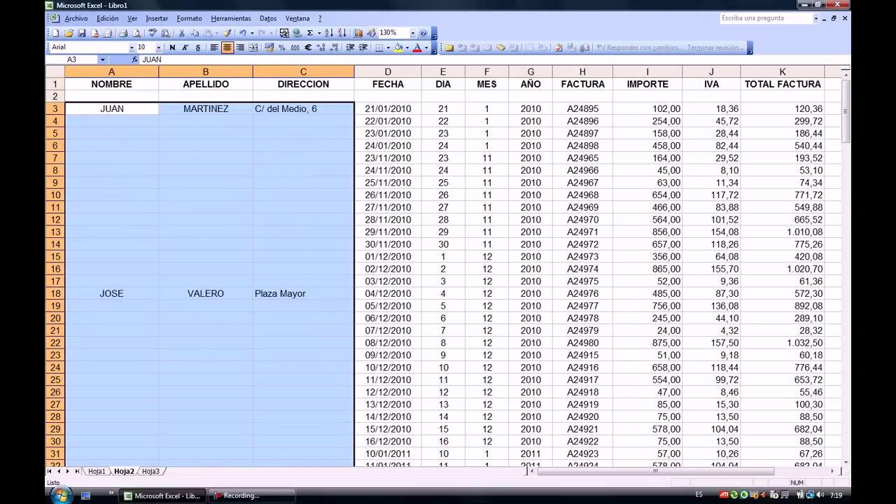
pyautogui.press('F5')
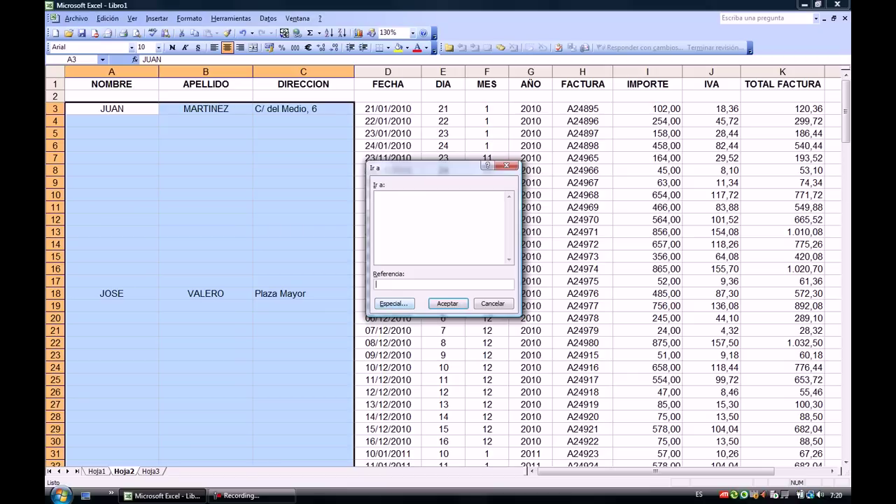
# Use Go To Special with Celdas en blanco to select only the empty cells in A3:C131.
pyautogui.hotkey('alt', 'e')
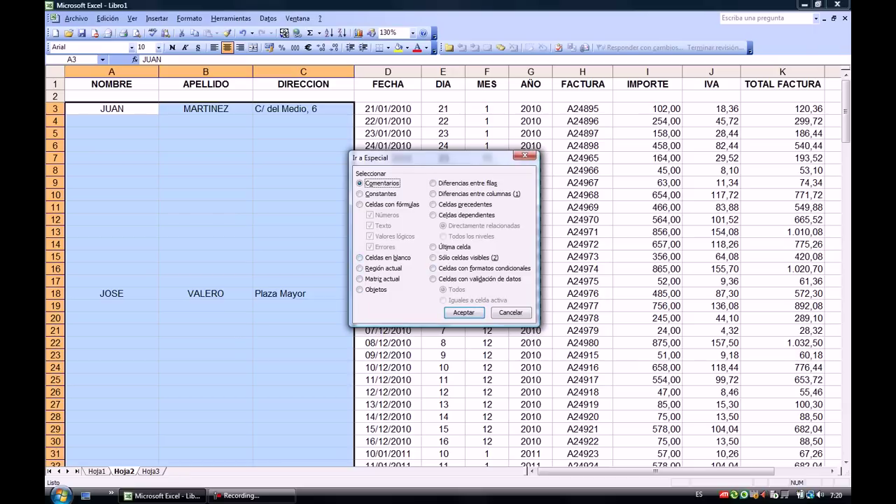
pyautogui.hotkey('alt', 'b')
pyautogui.press('Return')
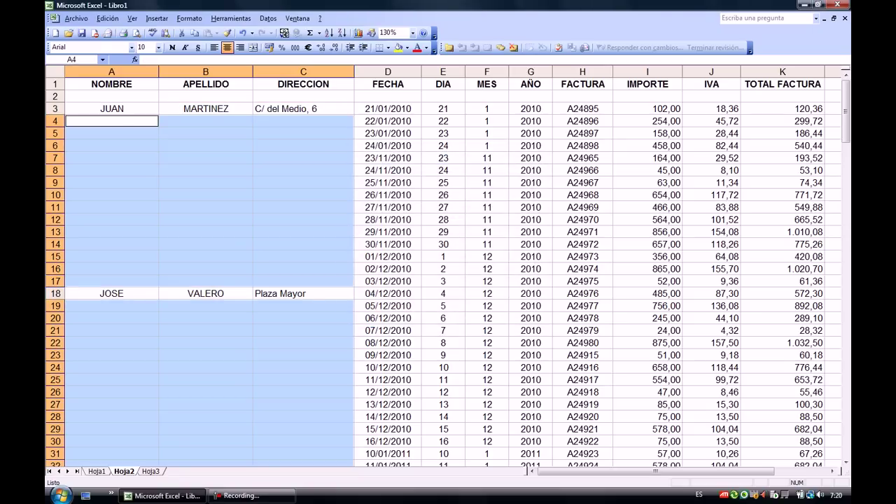
# Fill all selected blank cells with =+A3 using Ctrl+Enter, then scroll to review the result.
pyautogui.write('+')
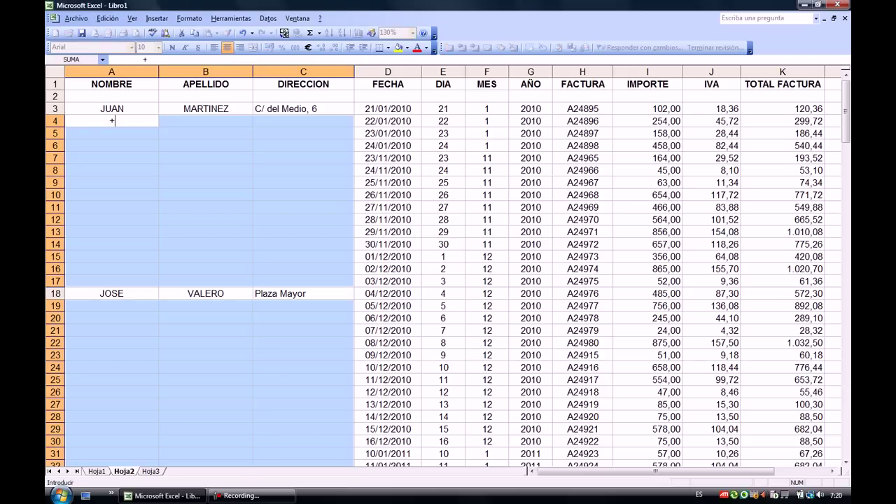
pyautogui.press('Up')
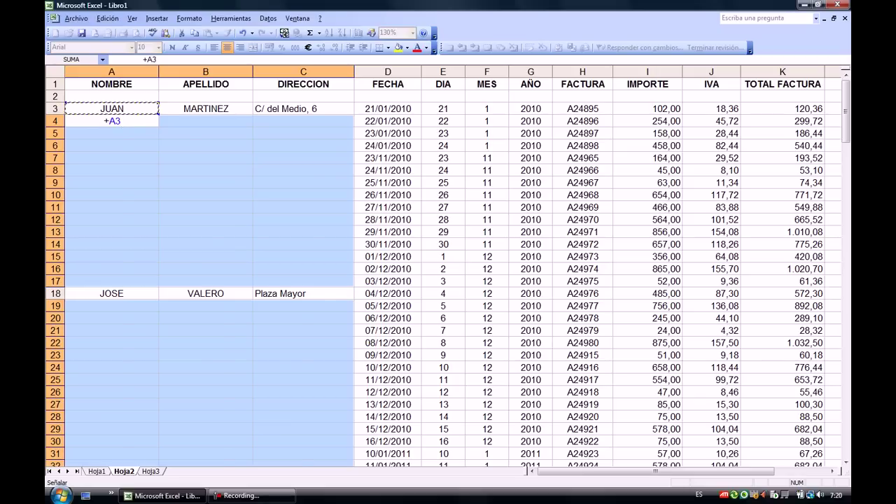
pyautogui.hotkey('ctrl', 'Return')
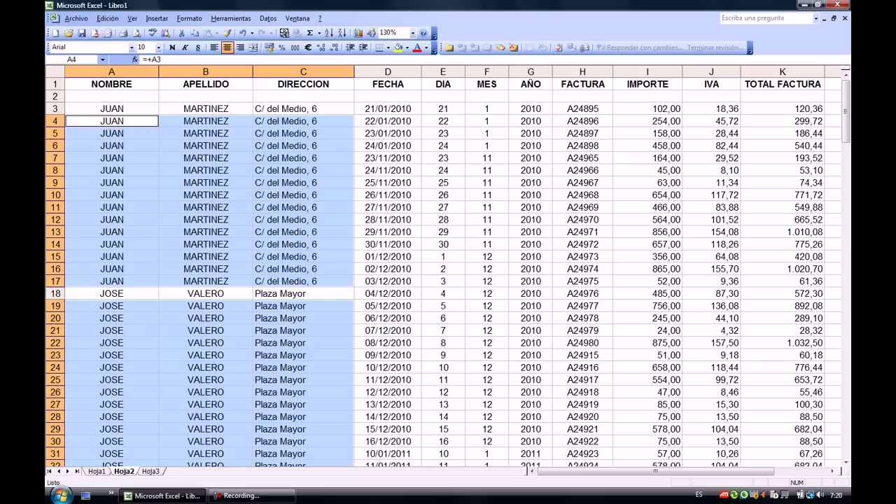
pyautogui.scroll(-3, 448, 266)
pyautogui.scroll(-1, 448, 266)
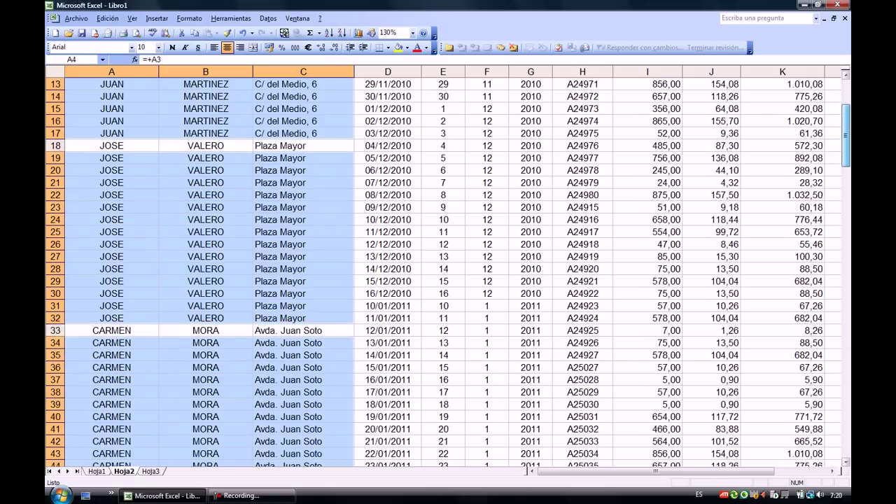
pyautogui.scroll(-1, 448, 266)
pyautogui.scroll(-2, 448, 266)
pyautogui.scroll(-2, 449, 266)
pyautogui.scroll(-1, 448, 266)
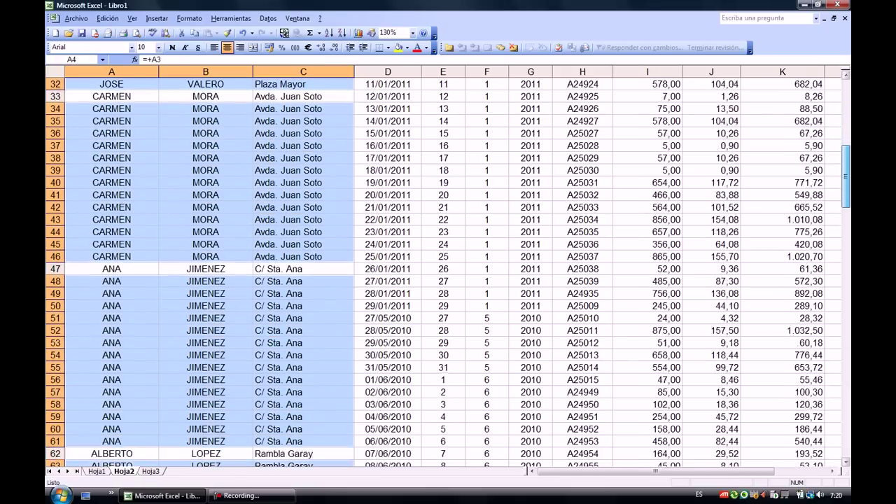
pyautogui.scroll(-2, 448, 266)
pyautogui.scroll(-3, 448, 266)
pyautogui.scroll(-1, 448, 266)
pyautogui.scroll(2, 449, 266)
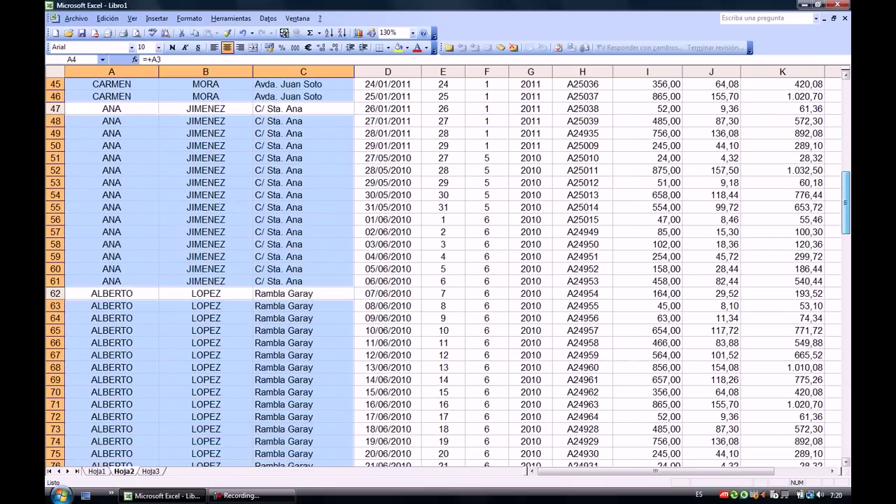
pyautogui.scroll(1, 448, 266)
# Undo the fill and reselect the NOMBRE to DIRECCION range from row 3.
pyautogui.click(242, 33)
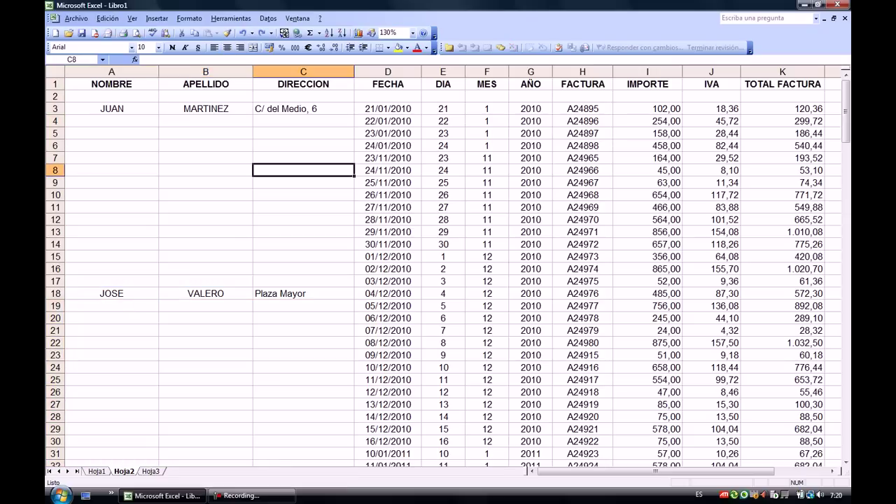
pyautogui.moveTo(112, 108)
pyautogui.mouseDown()
pyautogui.moveTo(303, 441)
pyautogui.moveTo(354, 463)
pyautogui.moveTo(354, 250)
pyautogui.mouseUp()
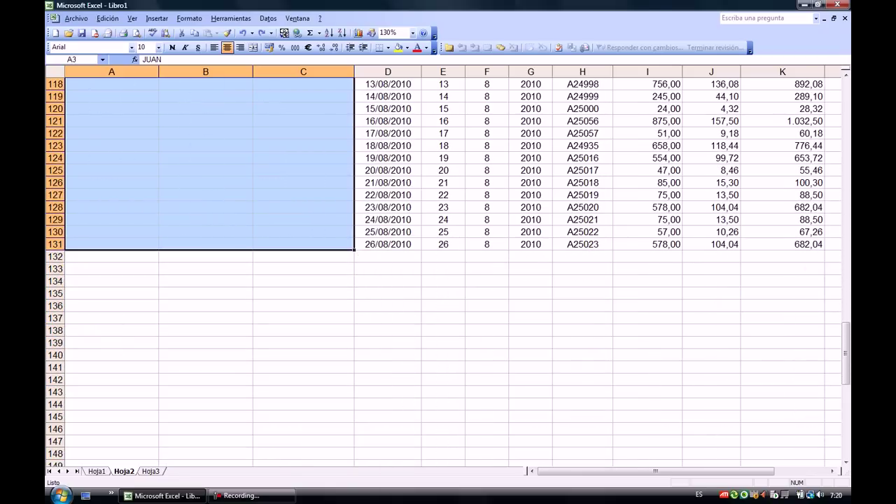
pyautogui.moveTo(846, 354); pyautogui.dragTo(846, 109)
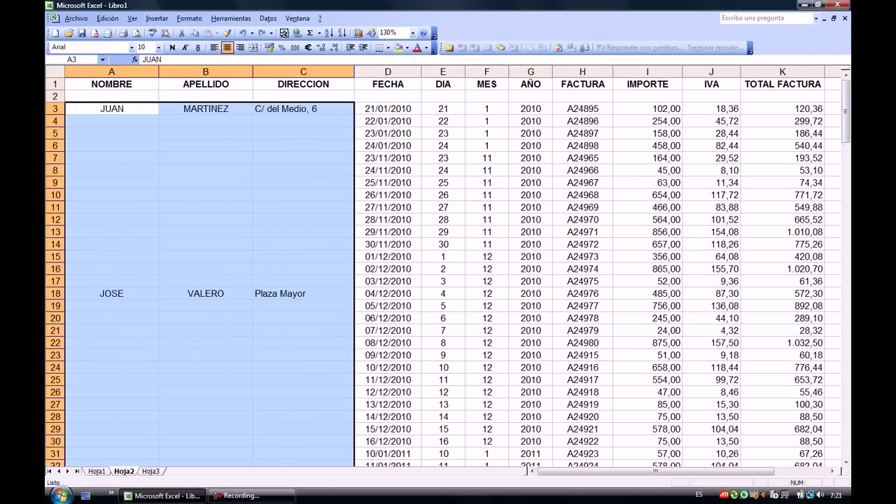
# Run Go To Special with Celdas en blanco again to select the empty name and address cells.
pyautogui.press('F5')
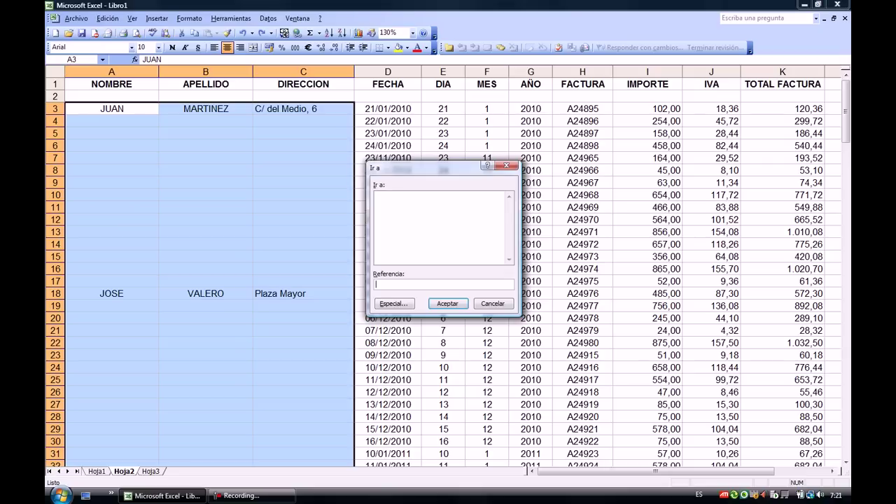
pyautogui.moveTo(406, 166); pyautogui.dragTo(400, 157)
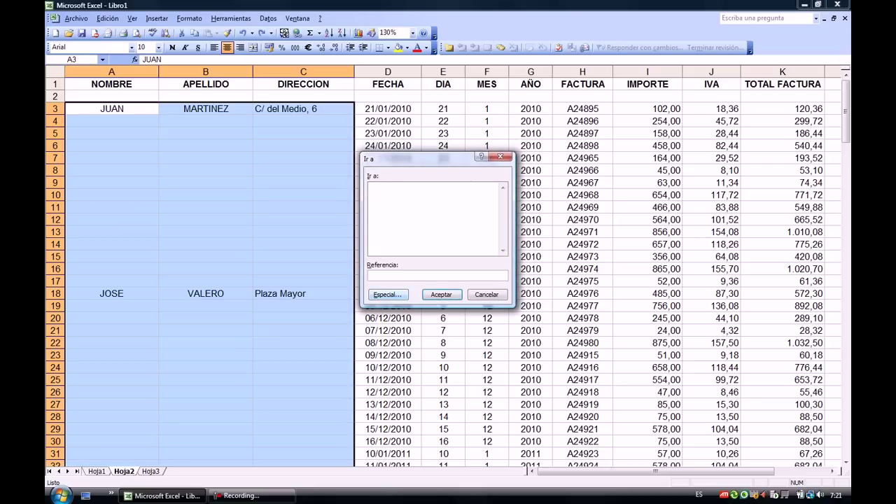
pyautogui.hotkey('alt', 'e')
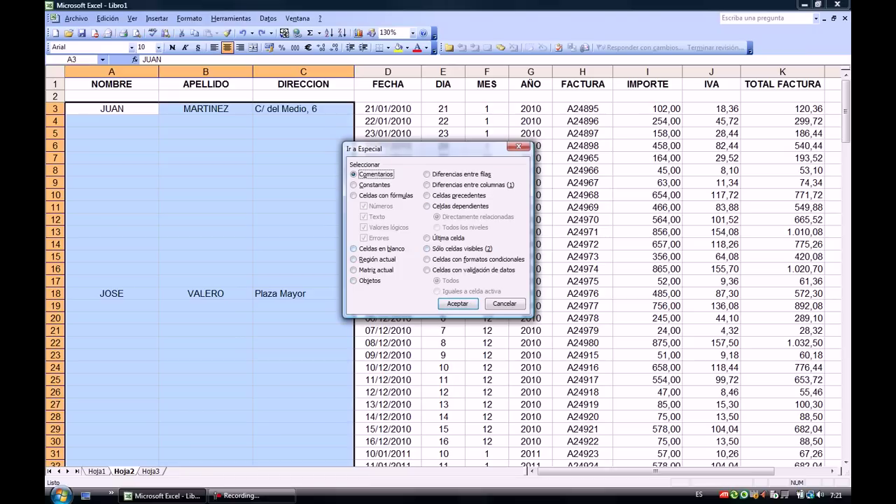
pyautogui.hotkey('alt', 'b')
pyautogui.press('Return')
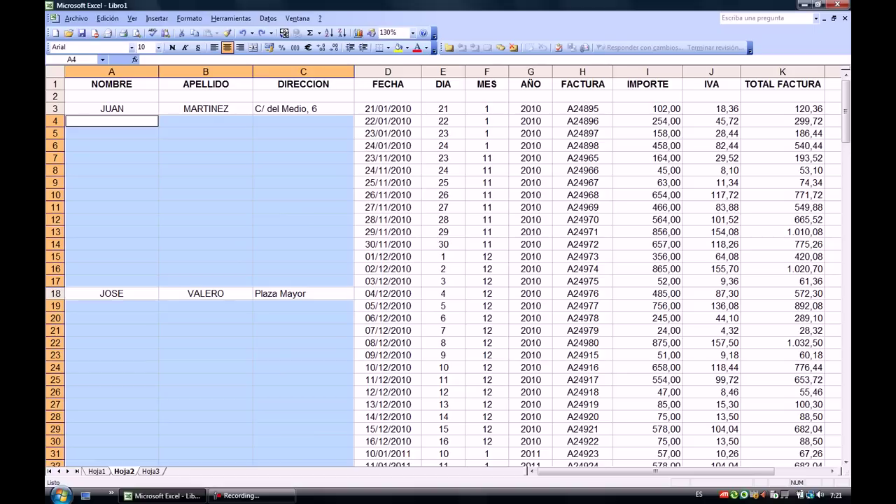
# Fill every selected blank with =+A3 via Ctrl+Enter and scroll through the results.
pyautogui.write('+')
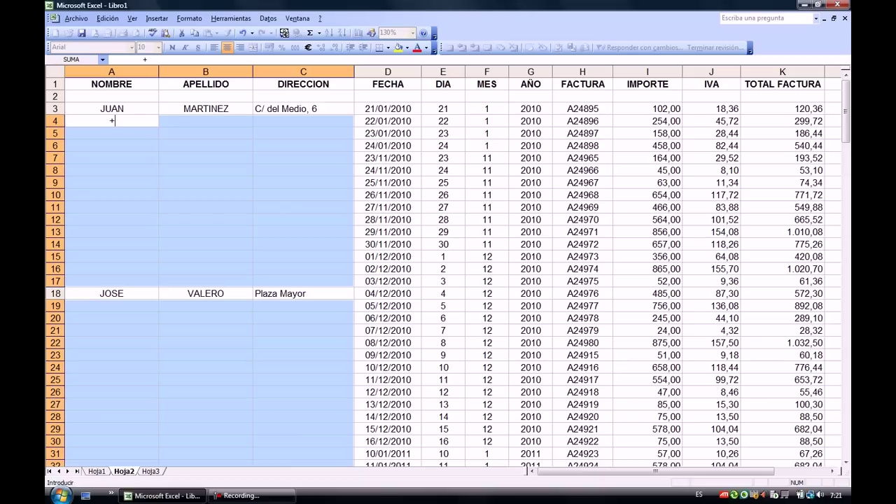
pyautogui.press('Up')
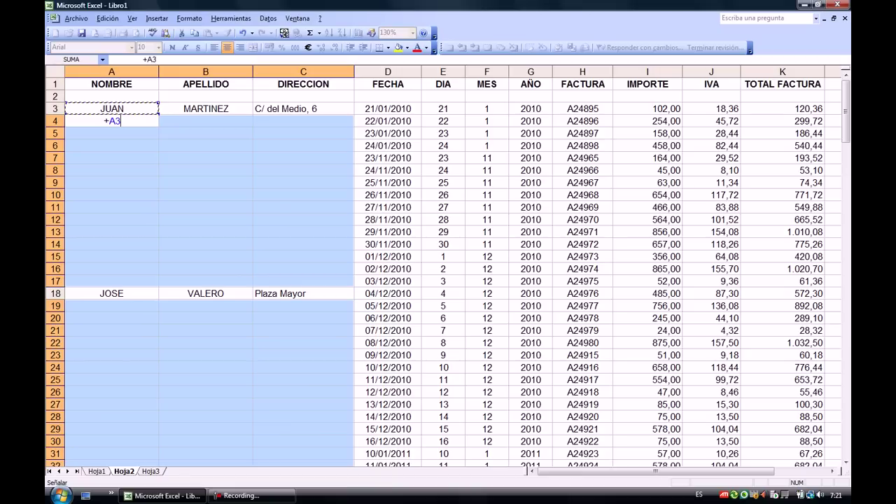
pyautogui.hotkey('ctrl', 'Return')
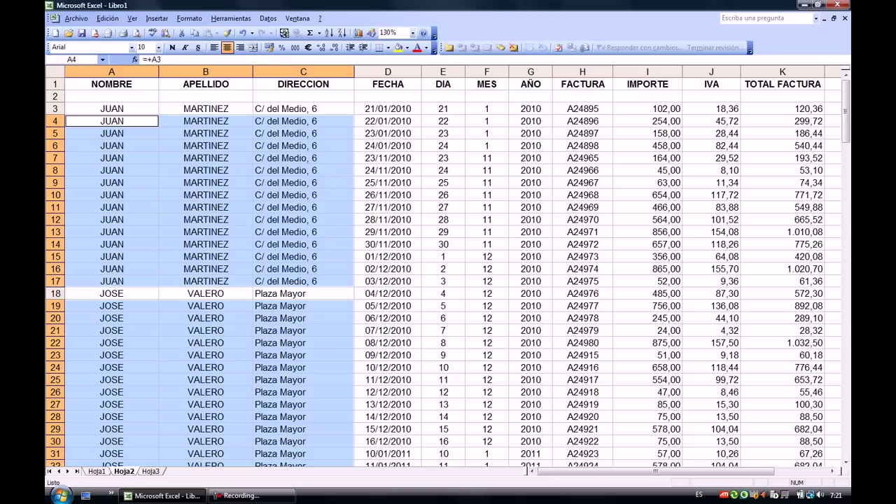
pyautogui.scroll(-1, 449, 273)
pyautogui.scroll(-5, 448, 273)
pyautogui.scroll(-5, 448, 273)
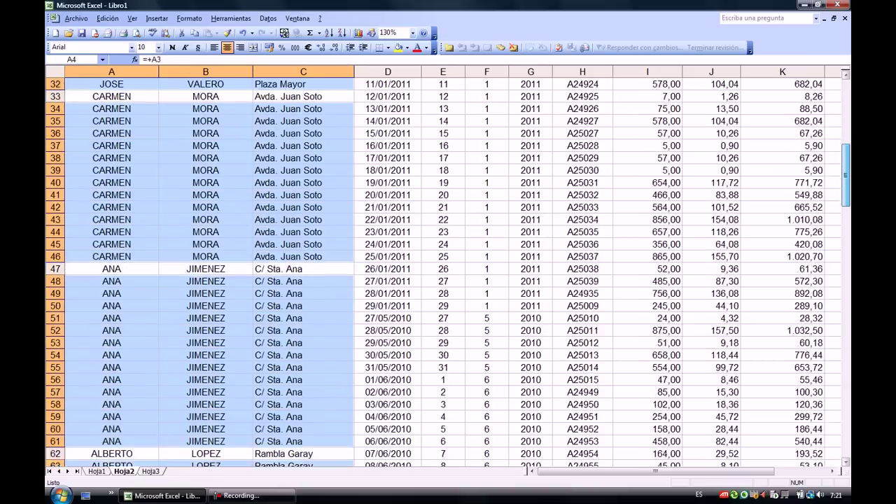
pyautogui.scroll(-3, 448, 273)
pyautogui.scroll(-3, 448, 273)
pyautogui.scroll(-4, 448, 273)
pyautogui.scroll(-2, 448, 273)
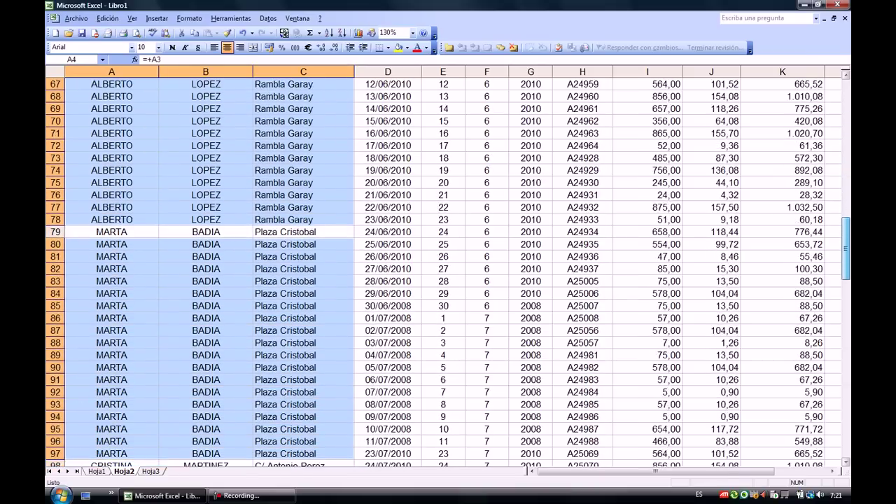
pyautogui.scroll(-4, 448, 273)
pyautogui.scroll(-4, 448, 273)
pyautogui.scroll(-5, 448, 273)
pyautogui.scroll(4, 448, 273)
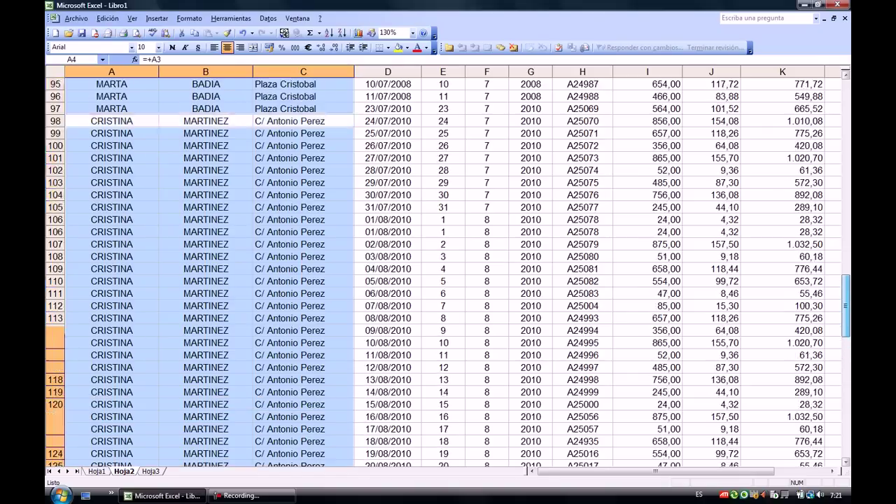
pyautogui.scroll(20, 448, 273)
pyautogui.scroll(9, 449, 274)
pyautogui.scroll(3, 448, 273)
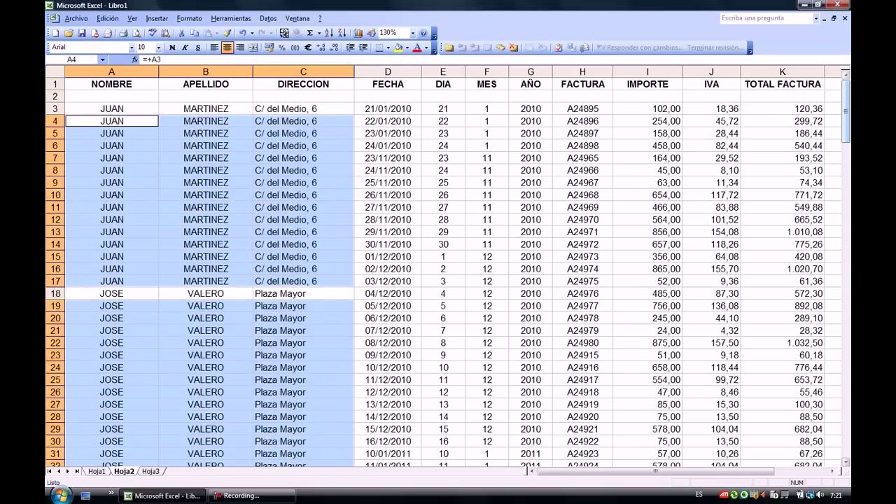
# Check the formulas in several filled NOMBRE, APELLIDO and DIRECCION cells.
pyautogui.click(206, 195)
pyautogui.click(206, 157)
pyautogui.click(112, 170)
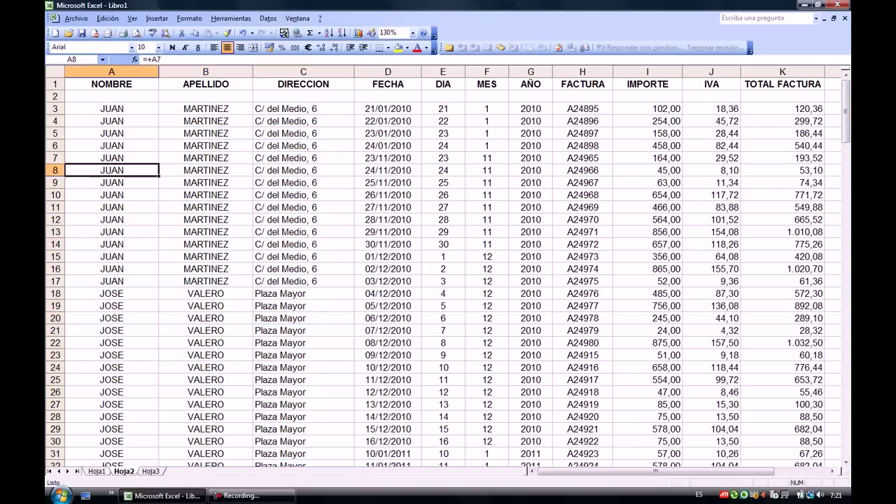
pyautogui.click(206, 146)
pyautogui.click(206, 195)
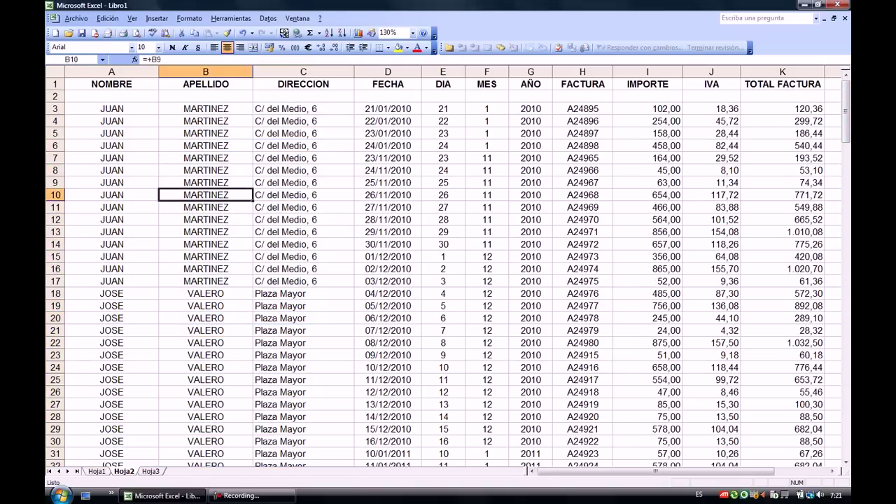
pyautogui.click(303, 207)
# Copy columns A–C and paste them back in place as Valores only.
pyautogui.moveTo(111, 72); pyautogui.dragTo(304, 71)
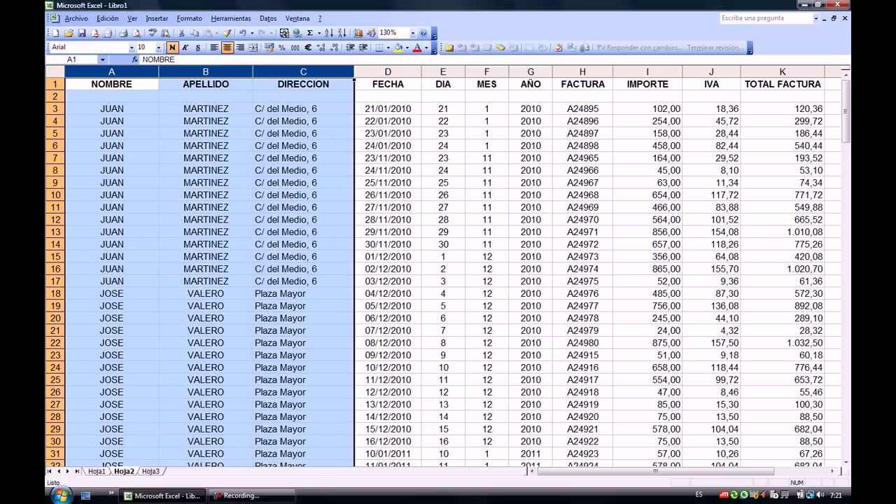
pyautogui.rightClick(210, 145)
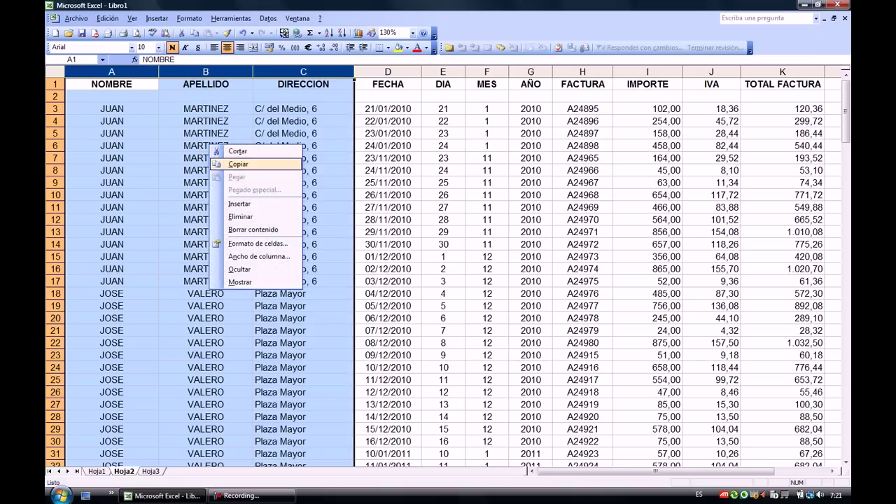
pyautogui.click(238, 164)
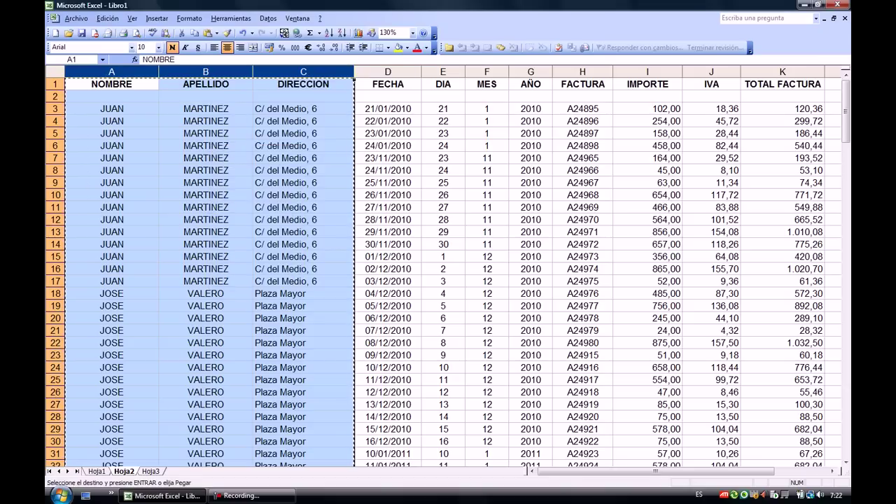
pyautogui.rightClick(219, 161)
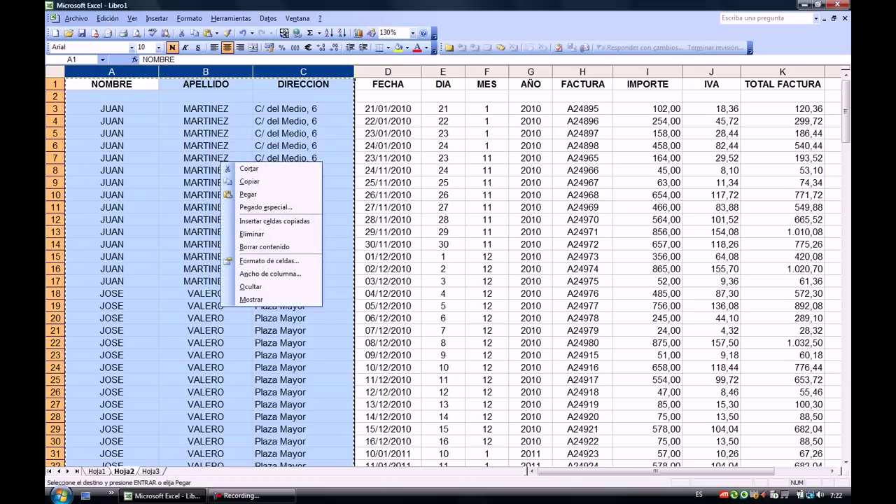
pyautogui.click(266, 208)
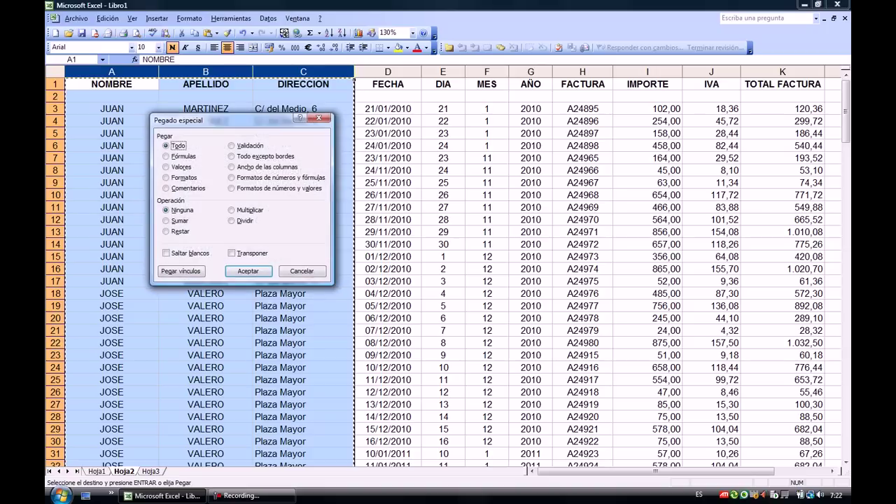
pyautogui.press('v')
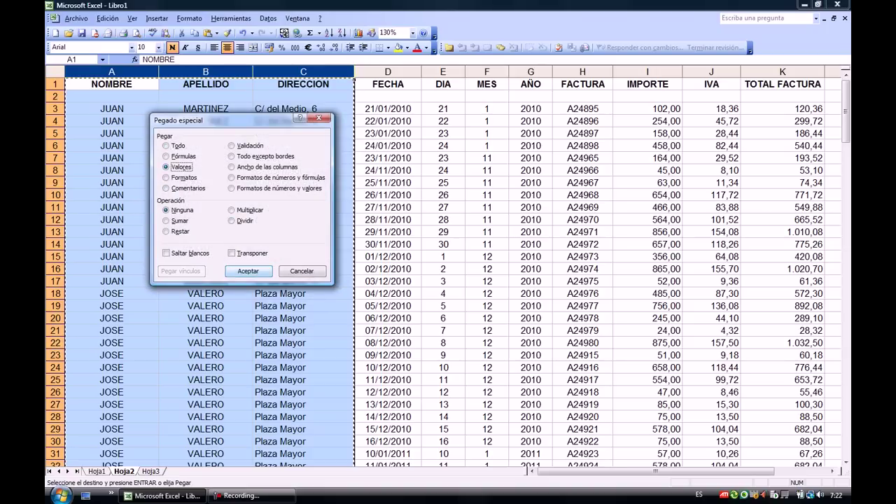
pyautogui.press('Return')
# Check that name, surname and address cells, including JOSE and VALERO rows, now hold fixed values.
pyautogui.click(205, 256)
pyautogui.click(205, 182)
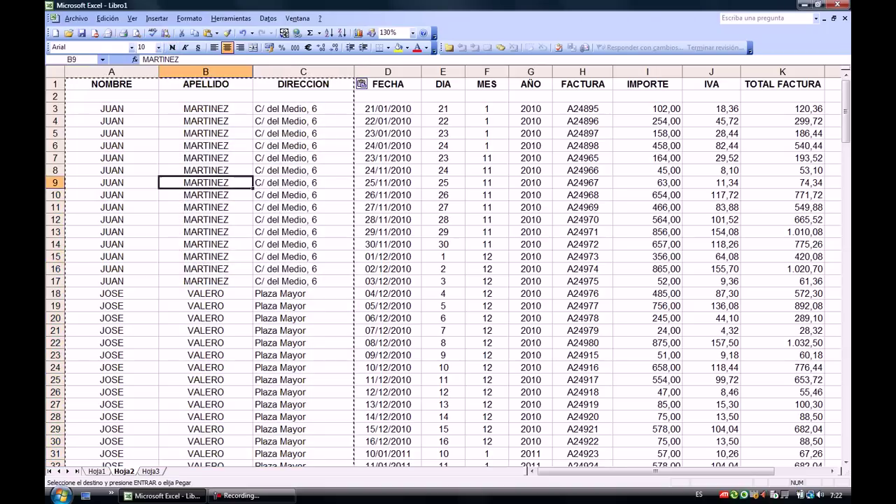
pyautogui.click(112, 157)
pyautogui.click(111, 120)
pyautogui.click(303, 133)
pyautogui.click(303, 207)
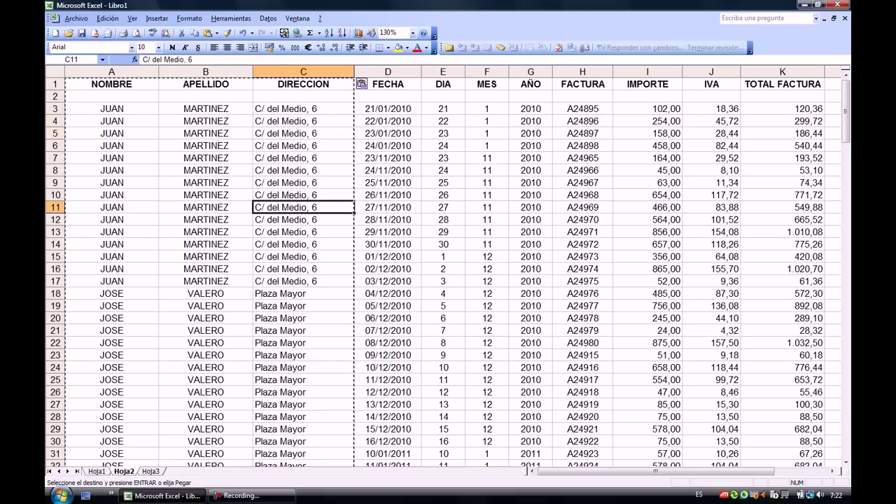
pyautogui.click(111, 207)
pyautogui.click(112, 269)
pyautogui.click(112, 318)
pyautogui.click(205, 318)
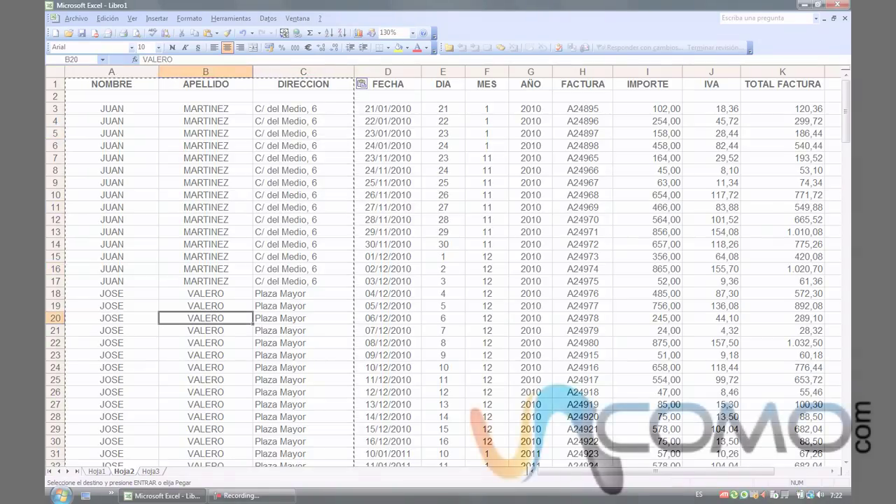